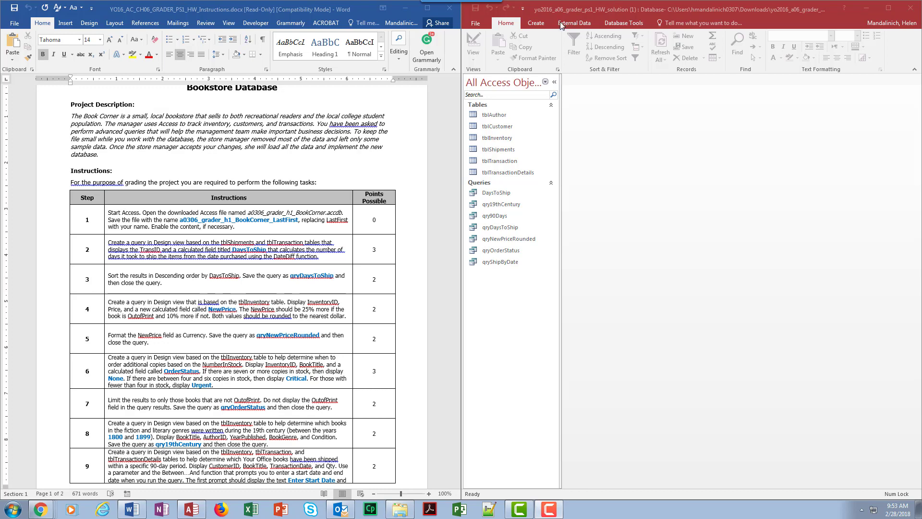
Step: Create a new query in Design view based on the tblInventory table
left_click(538, 21)
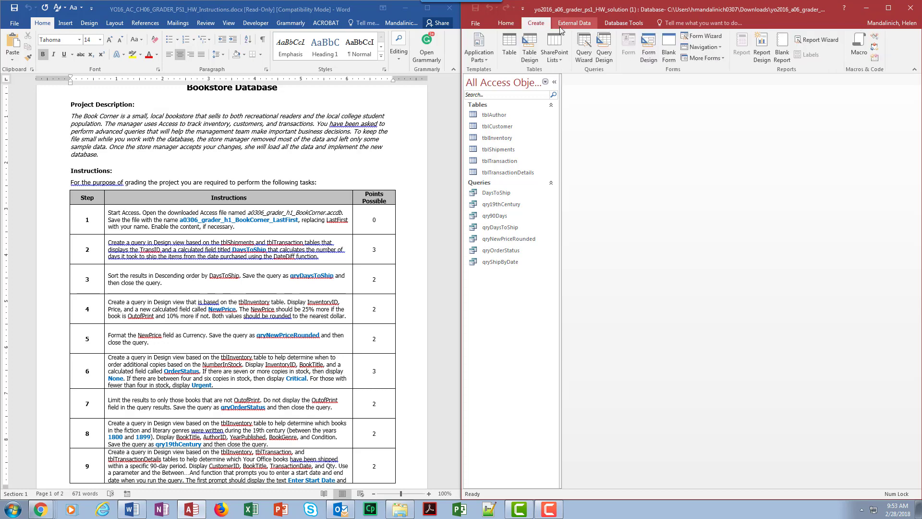
left_click(604, 47)
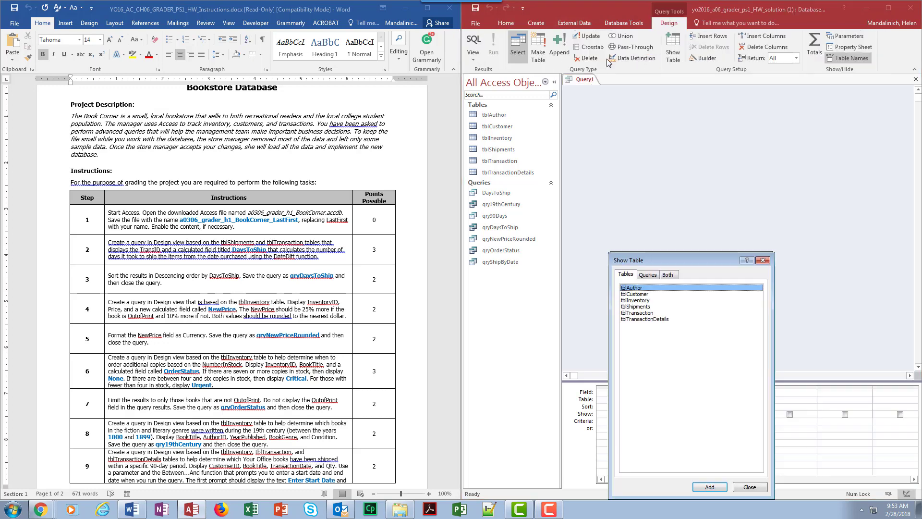
left_click(655, 300)
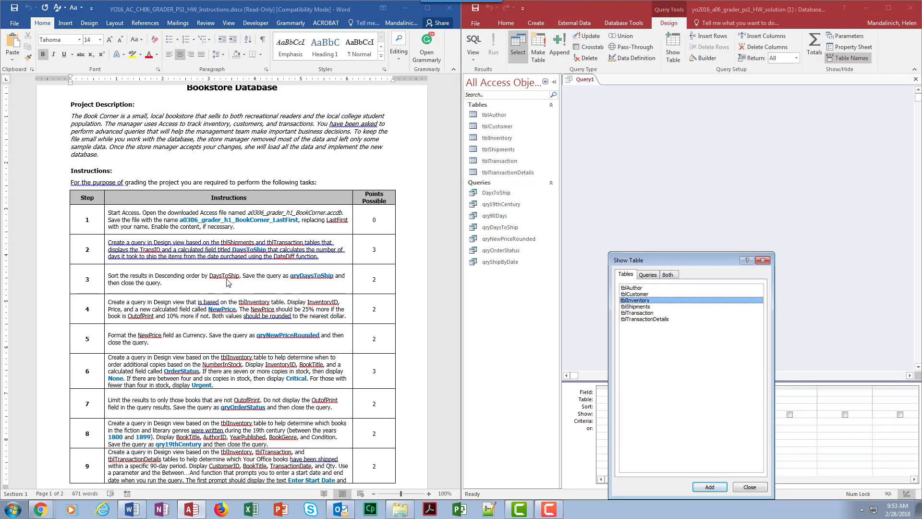
left_click(723, 488)
left_click(750, 487)
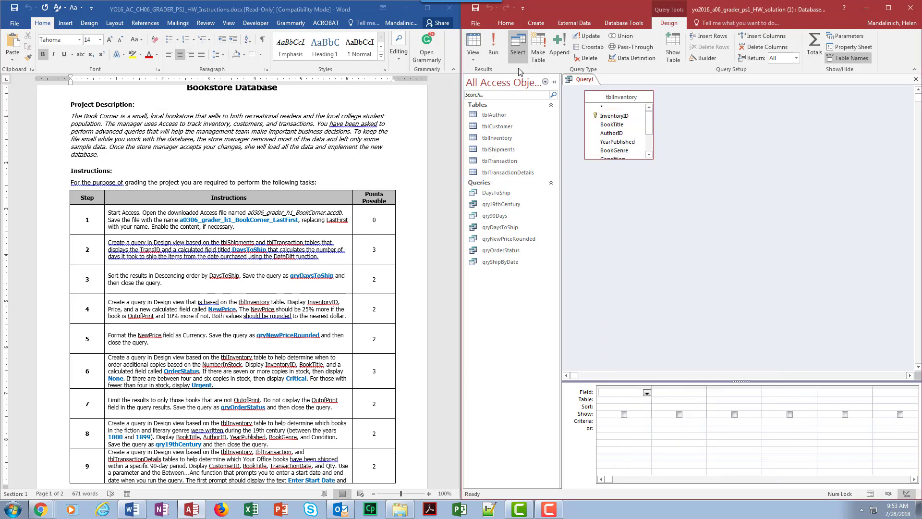
Step: Enlarge the tblInventory field list to fit all its fields and add InventoryID and Price to the query grid
left_click(555, 81)
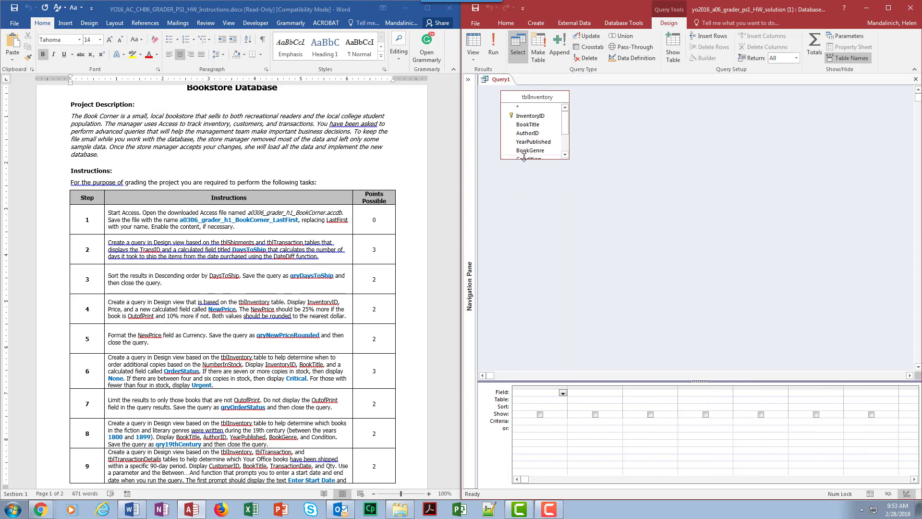
left_click_drag(524, 159, 524, 215)
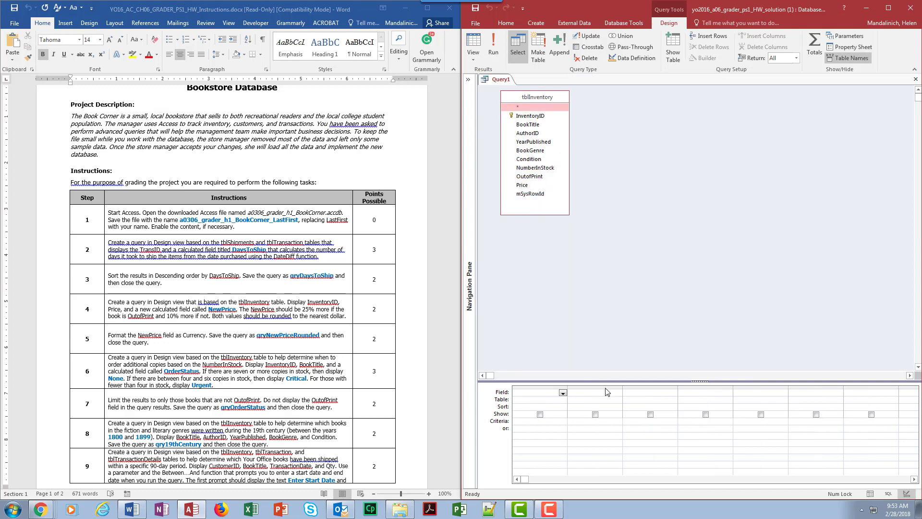
left_click_drag(606, 382, 601, 242)
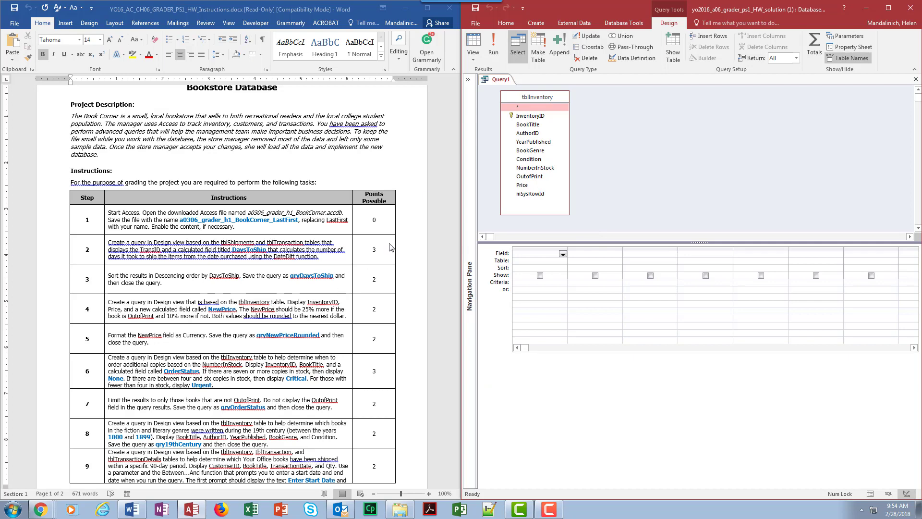
double_click(526, 116)
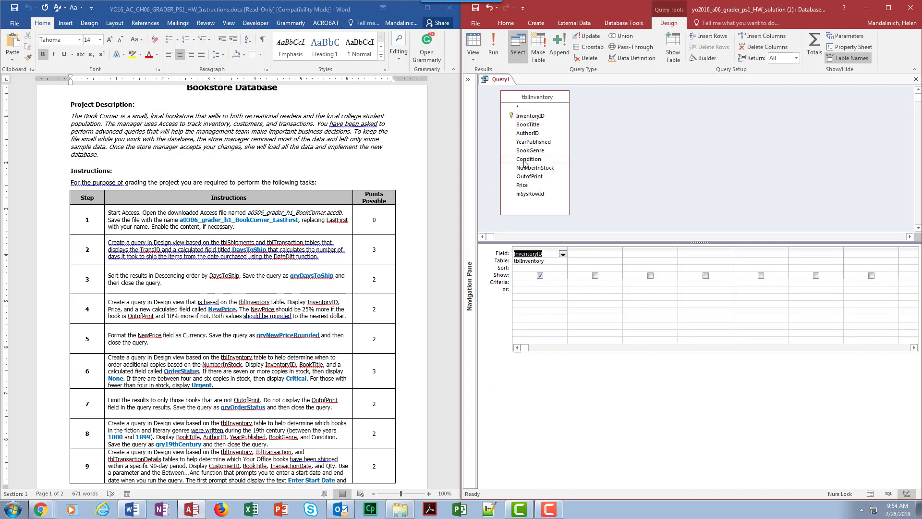
double_click(530, 187)
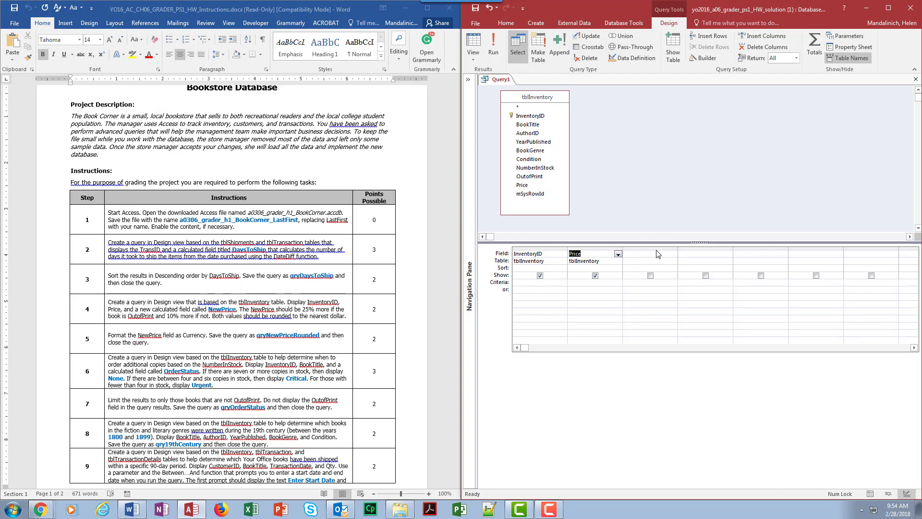
Step: In the empty third column, enter NewPrice: IIf([OutofPrint]=Yes,Round([Price]*1.25,0),Round([Price]*1.1,0)) through the Zoom editor with font size 14
left_click(630, 254)
left_click(673, 254)
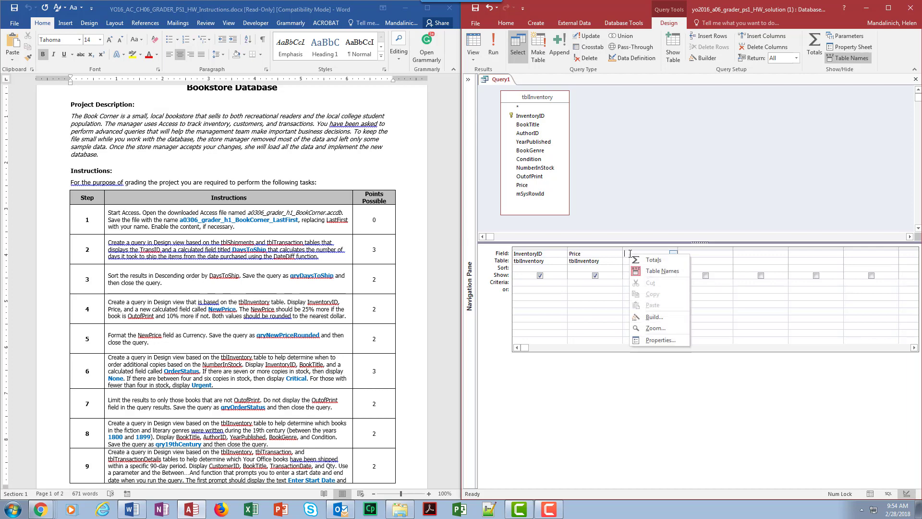
key("shift+F2")
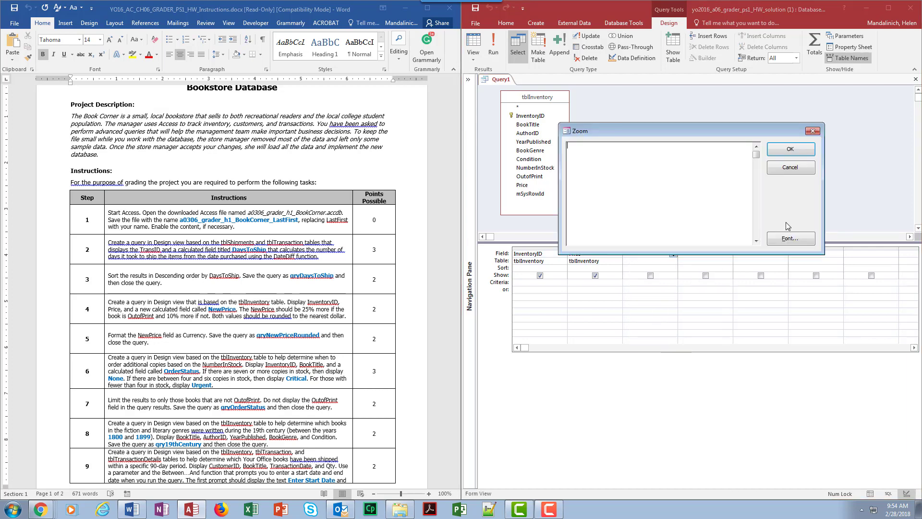
left_click(793, 239)
left_click(747, 264)
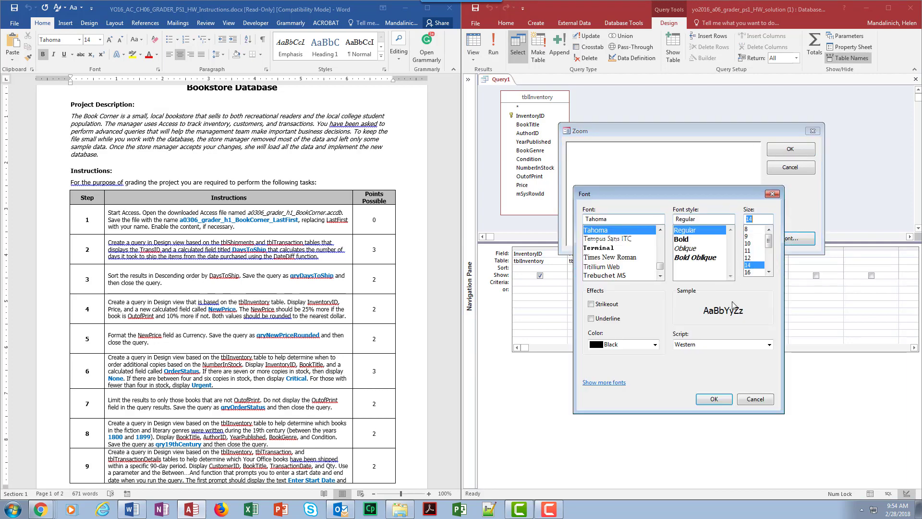
left_click(714, 399)
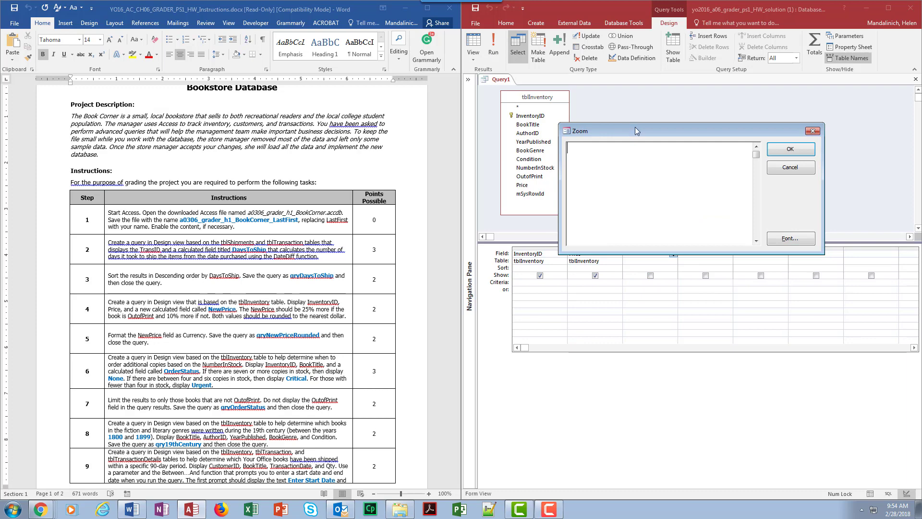
left_click_drag(628, 128, 651, 99)
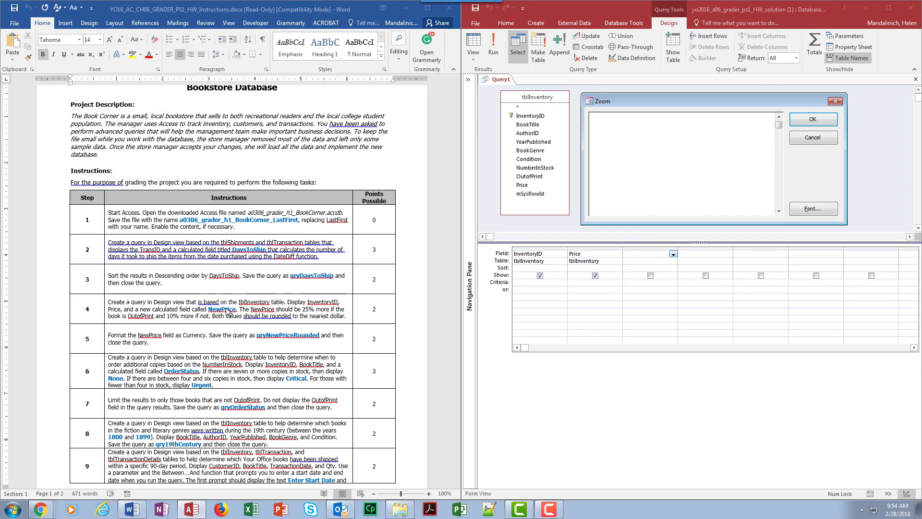
type("NewPrice: IIf([OutofPrint]=Yes,Round([Price]*1.25,0),Round([Price]*1.1,0")
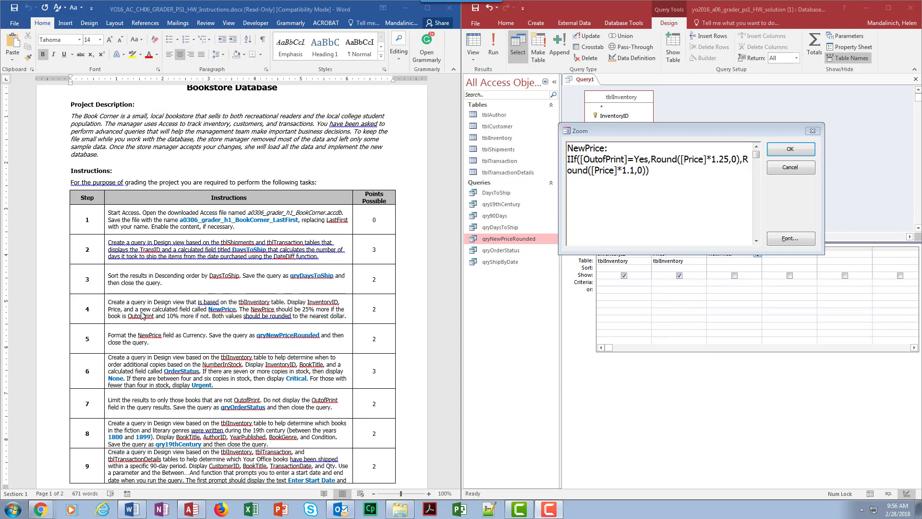
Step: Remove the Round function from the true part of the NewPrice expression so it reads [Price]*1.25
left_click_drag(662, 130, 795, 122)
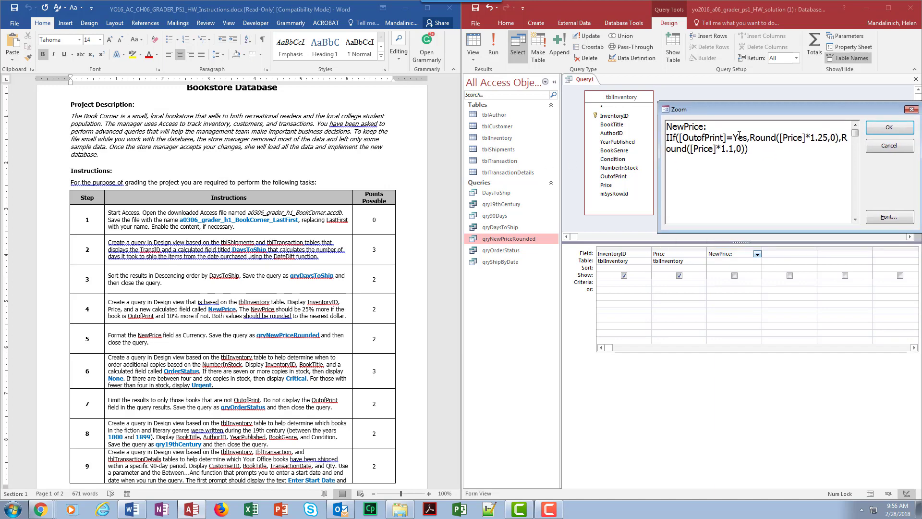
left_click_drag(749, 137, 776, 137)
key("Delete")
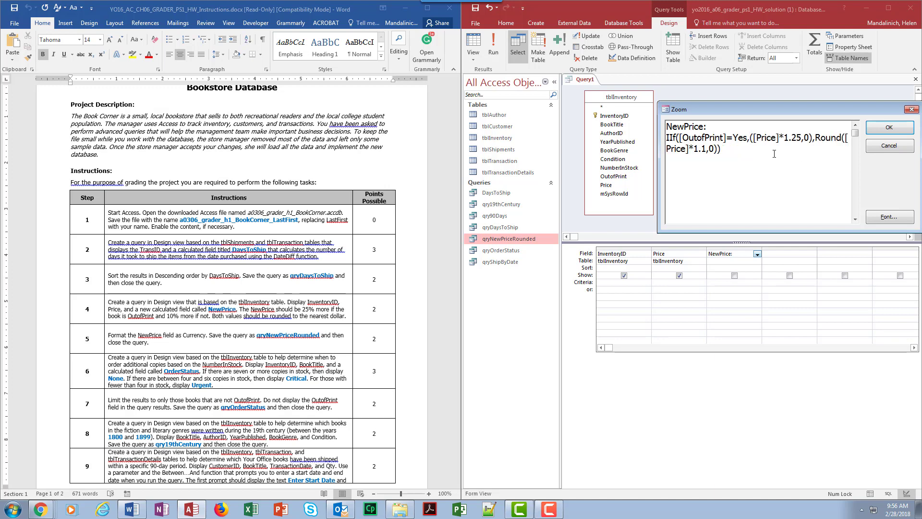
key("Delete")
key("Delete")
key("Delete")
key("Delete")
key("Delete")
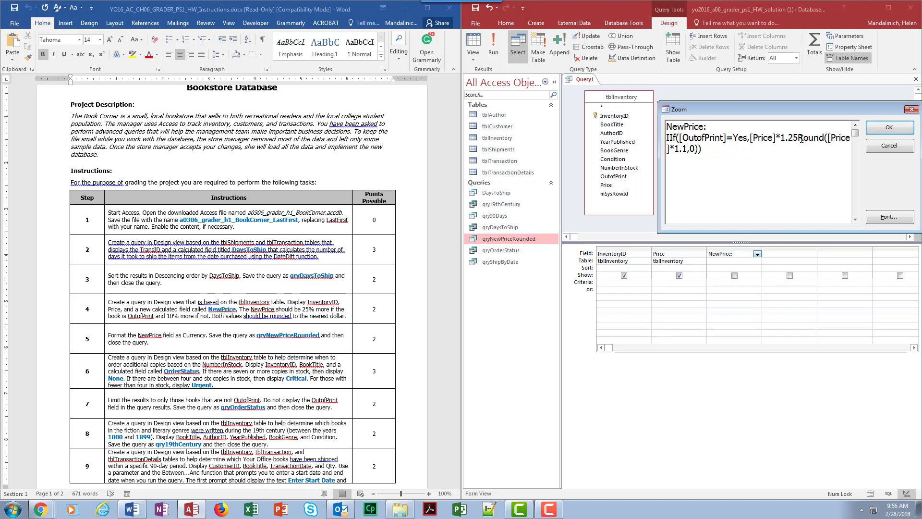
type(",")
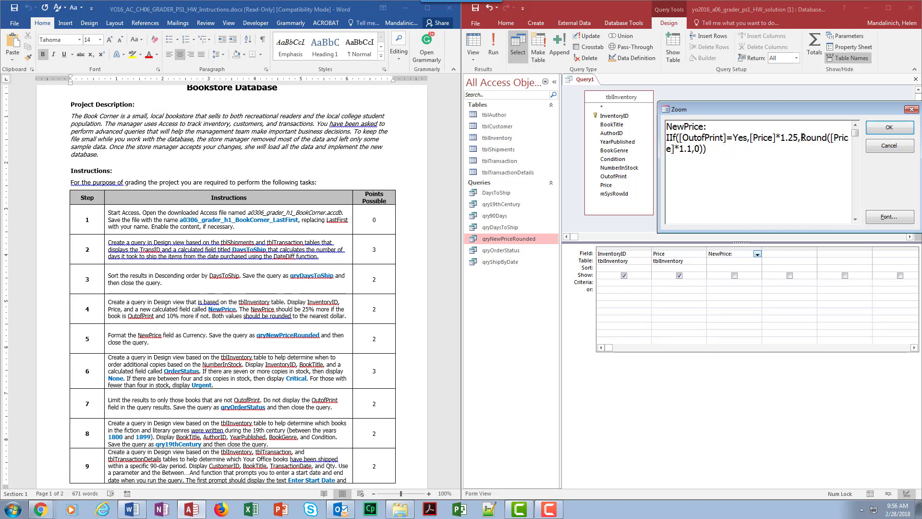
Step: Remove the Round function from the false part so it reads [Price]*1.1, and accept the NewPrice expression
left_click_drag(801, 139, 831, 138)
key("Delete")
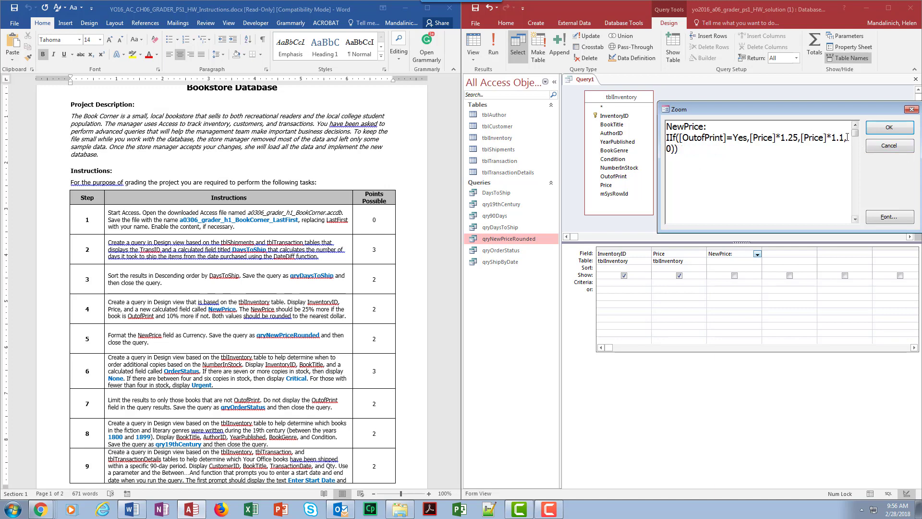
left_click(845, 137)
key("Delete")
key("Delete")
left_click(888, 128)
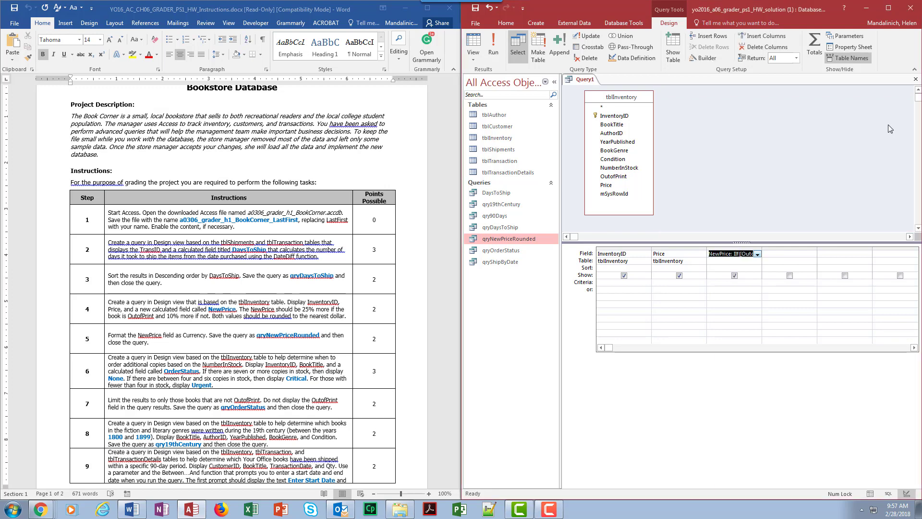
Step: Run the query to check the NewPrice values, and rerun it with the OutofPrint field added to the grid
left_click(495, 48)
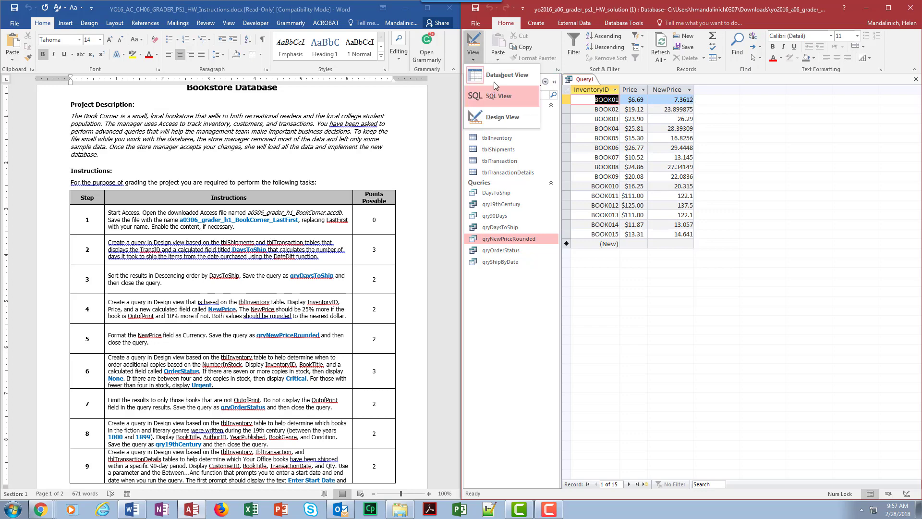
left_click(500, 116)
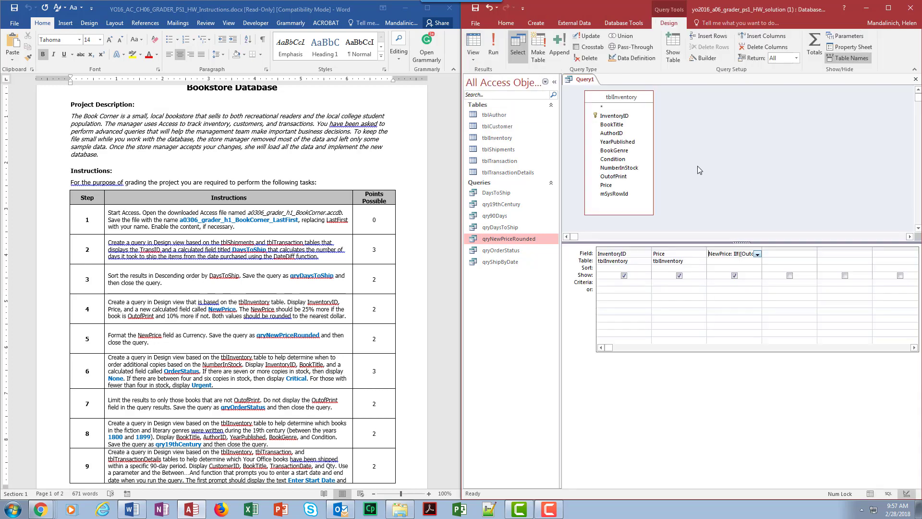
double_click(613, 176)
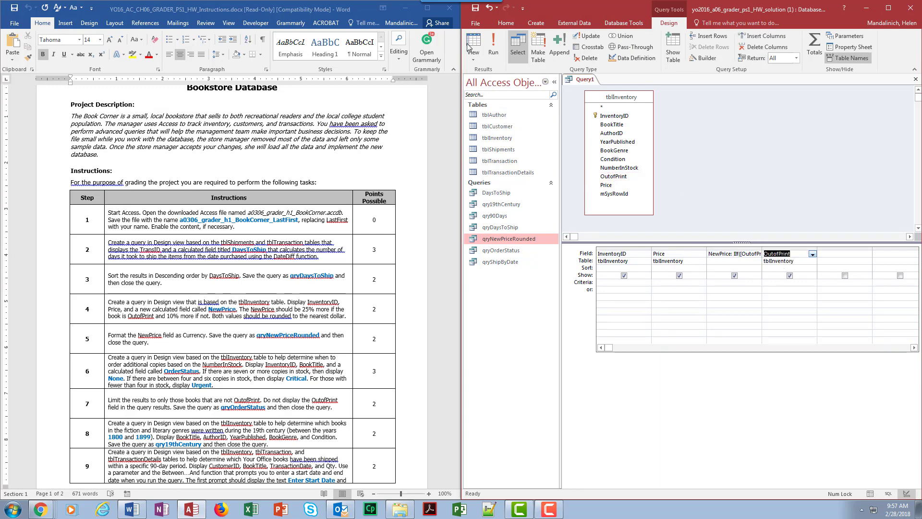
left_click(493, 48)
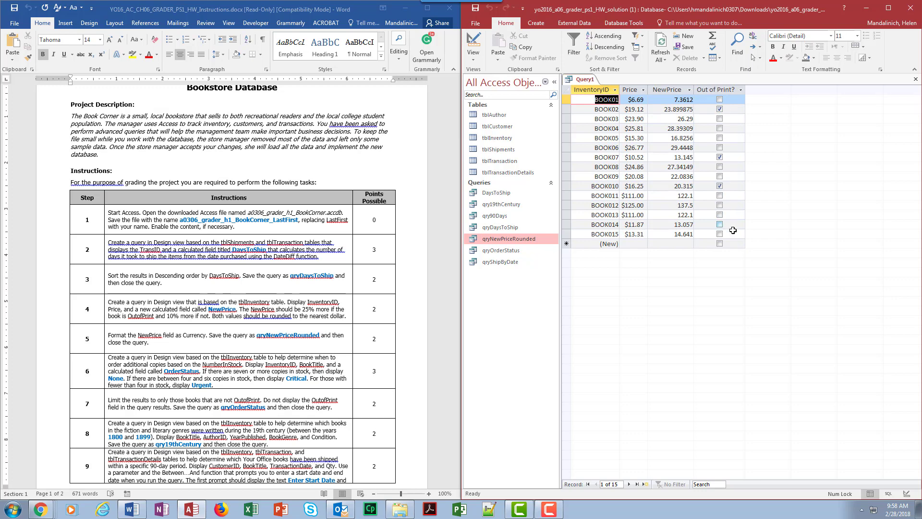
Step: Return to Design view and delete the OutofPrint column from the query grid
left_click(473, 58)
left_click(502, 117)
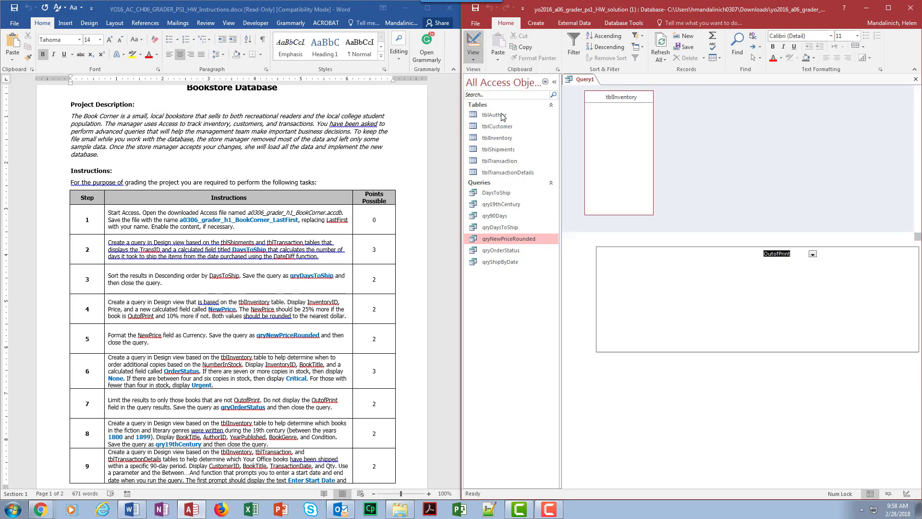
left_click(787, 246)
key("Delete")
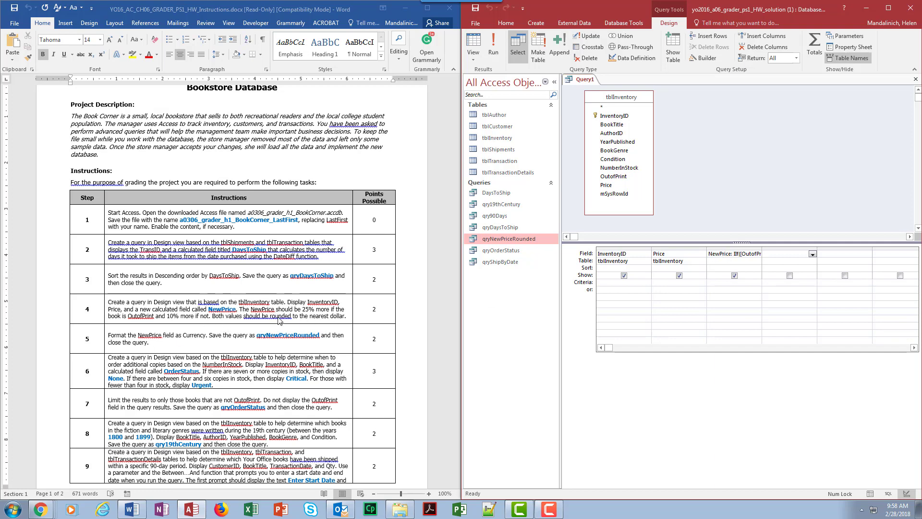
Step: Wrap both price calculations in the NewPrice expression in round with 0 decimals: round([Price]*1.25,0) and round([Price]*1.1,0)
right_click(716, 256)
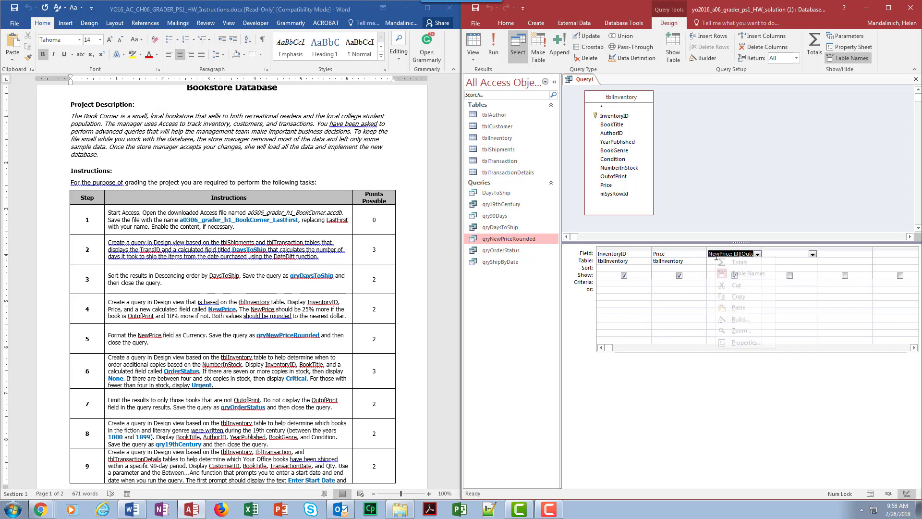
left_click(744, 332)
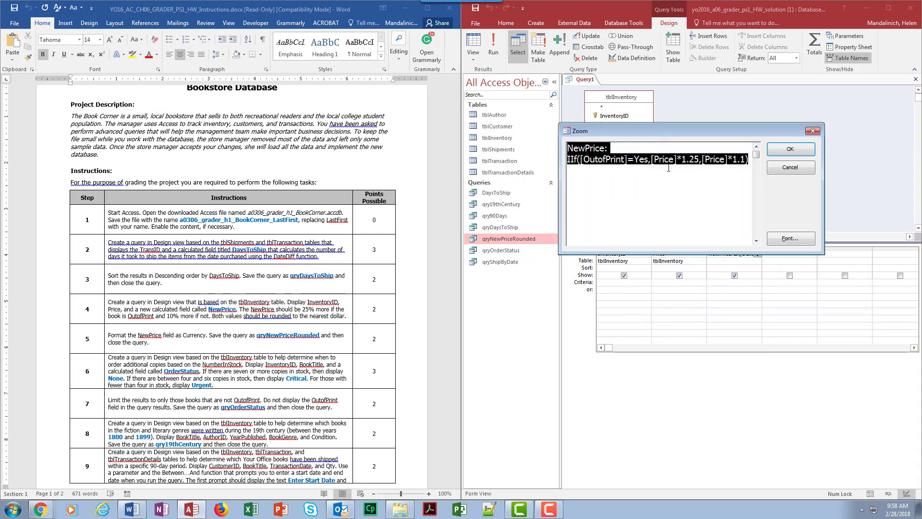
left_click(683, 164)
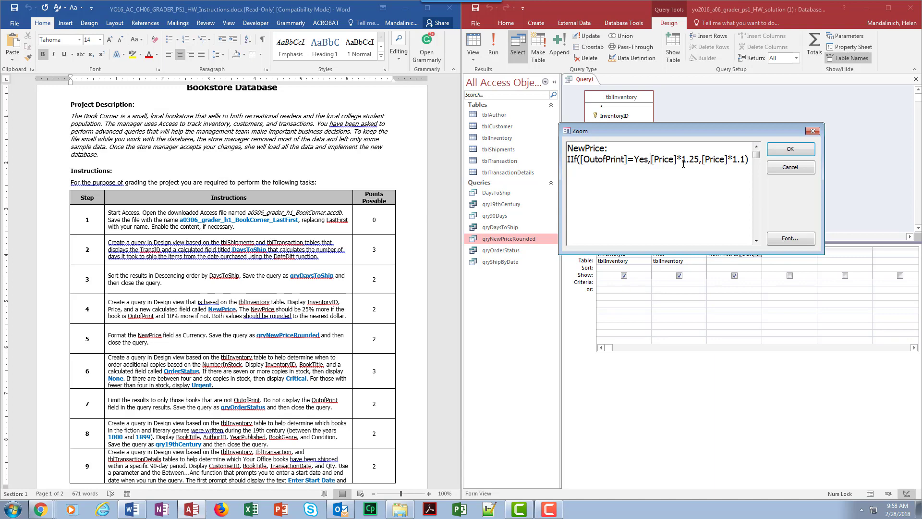
type("round(")
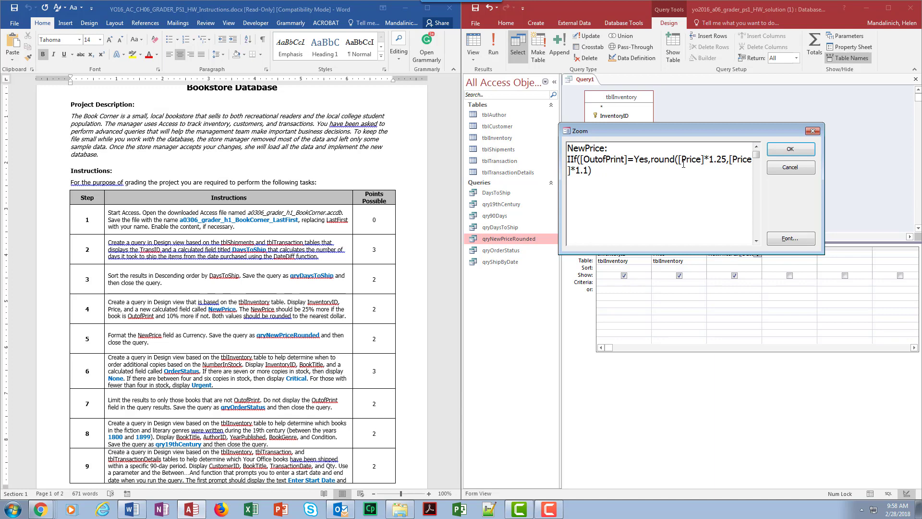
type(",0),")
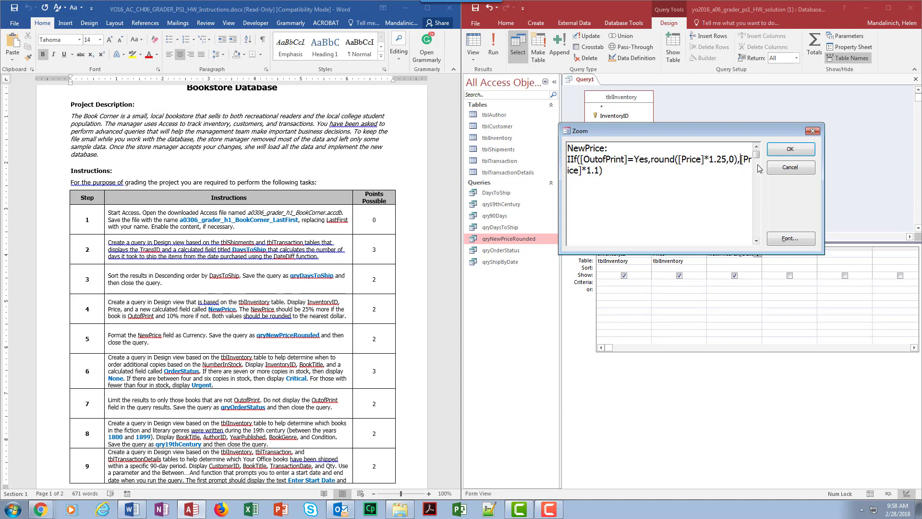
type("round(")
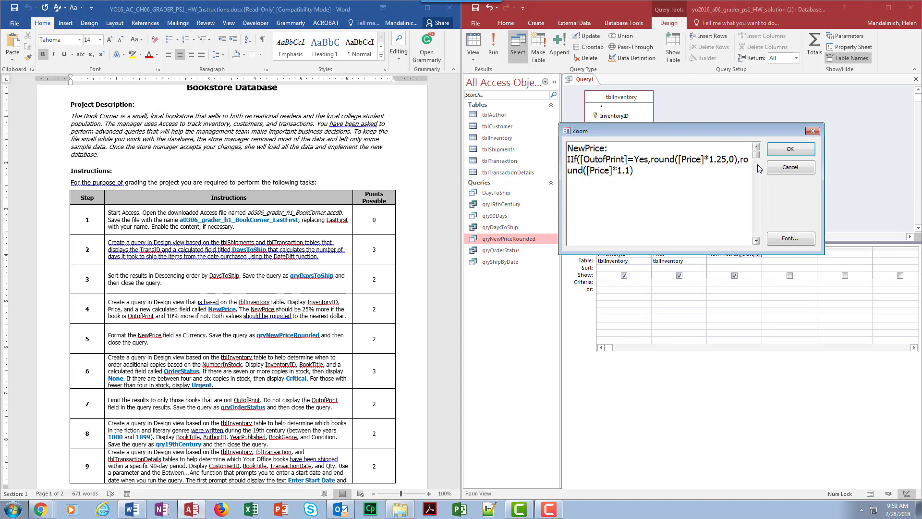
type(",0")
left_click(768, 152)
Step: Run the query to check the rounded NewPrice values and return to Design view
key("alt+j")
key("q")
key("r")
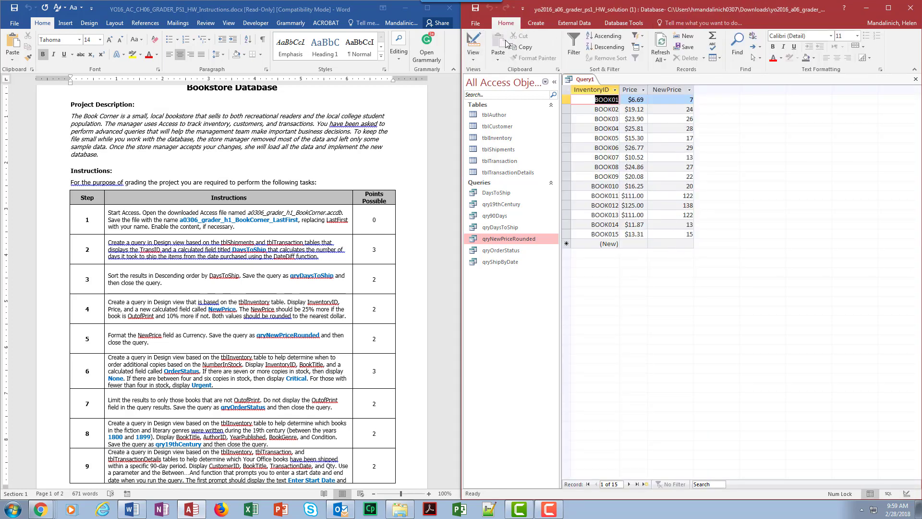
left_click(471, 44)
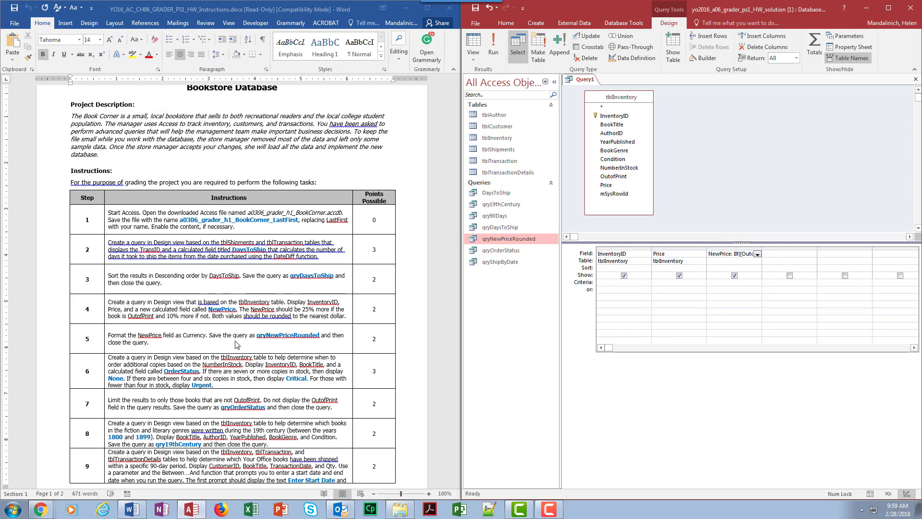
Step: Set the NewPrice field's format to Currency in its field properties and run the query to check the formatted prices
left_click(744, 248)
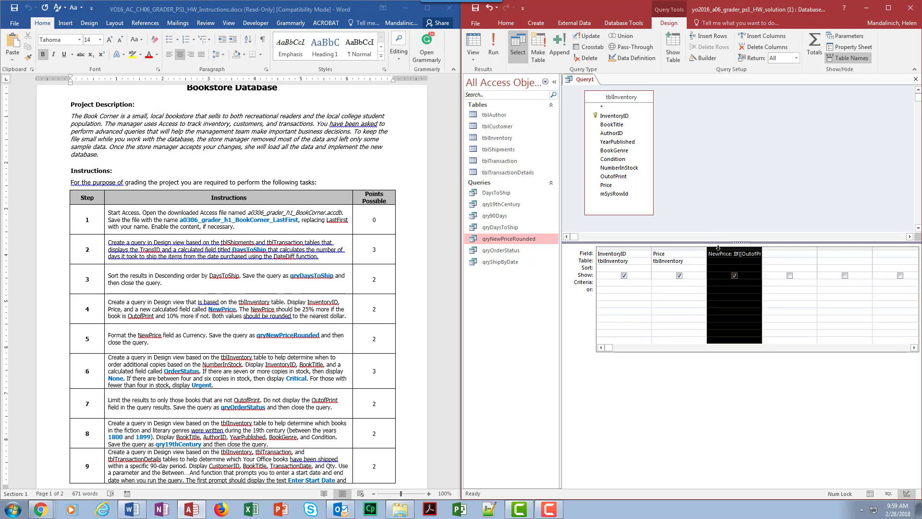
left_click(849, 47)
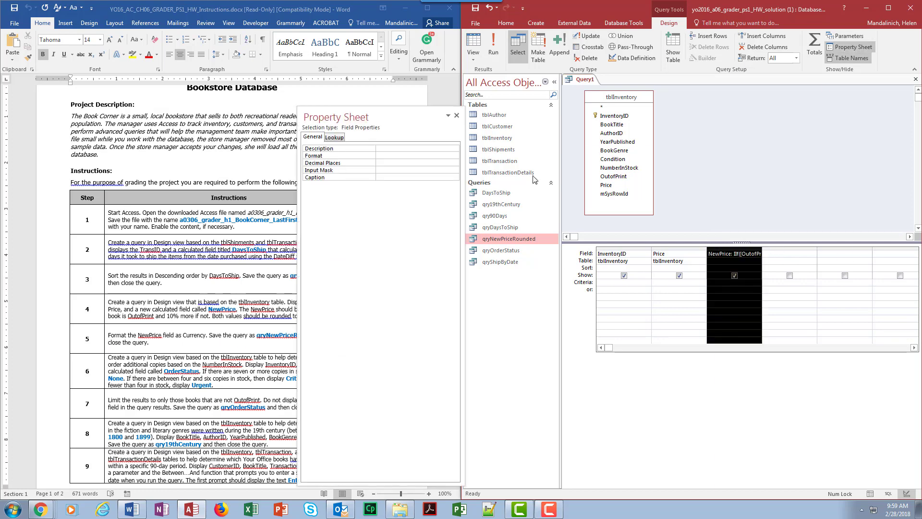
left_click(384, 156)
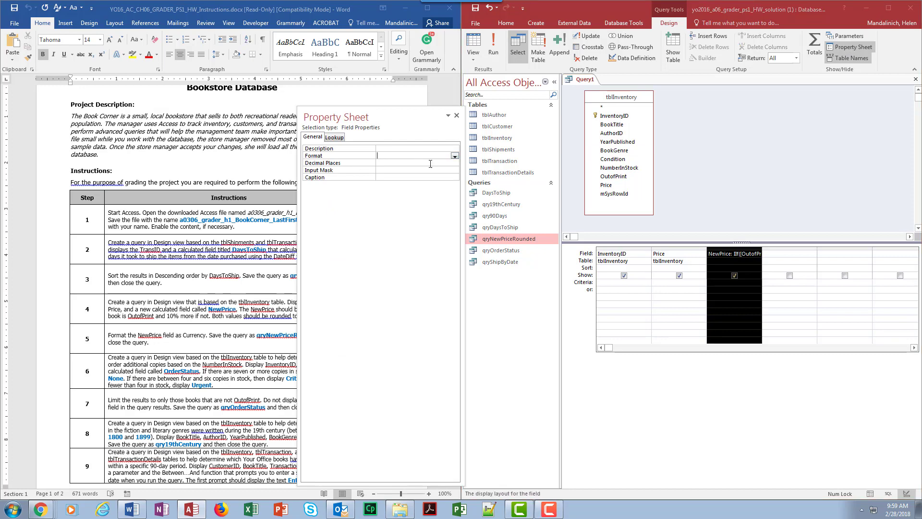
left_click(455, 156)
left_click(397, 170)
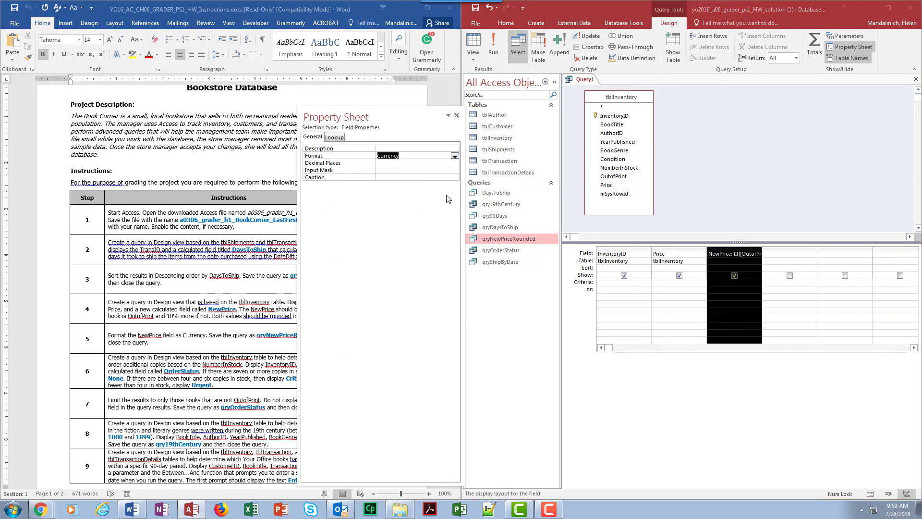
left_click(457, 115)
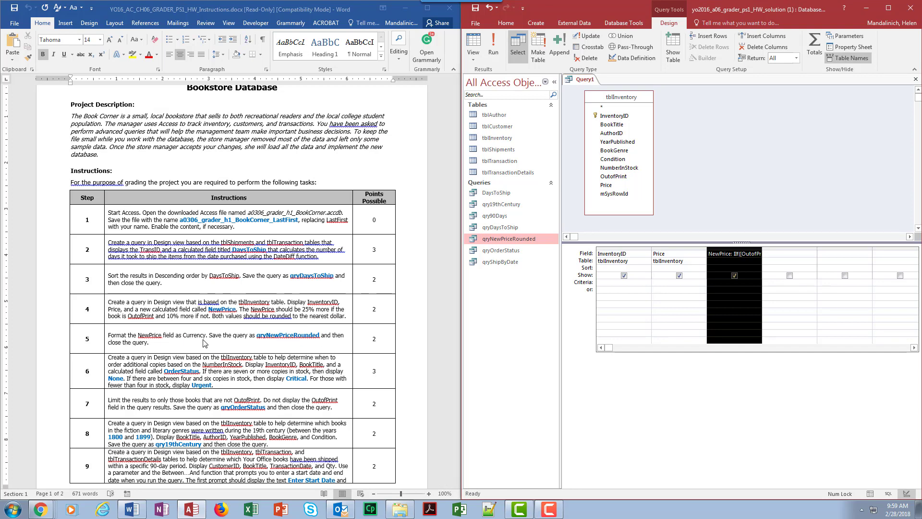
left_click(493, 46)
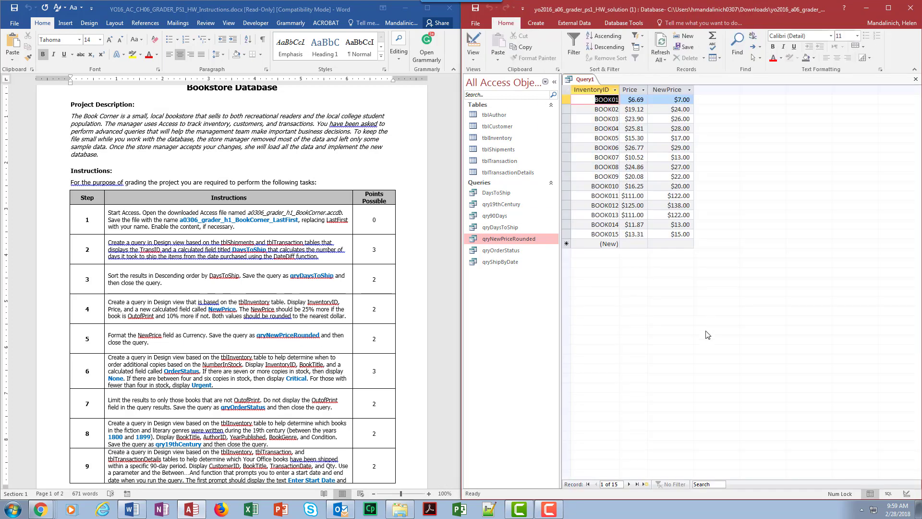